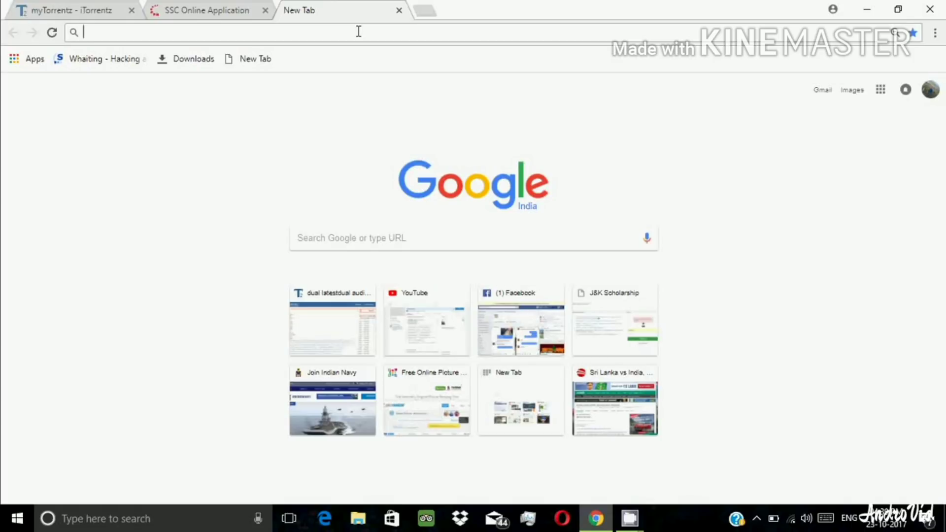
Step: Search the web for sscje and open the Staff Selection Commission website at ssc.nic.in
{"action": "type", "text": "sscje"}
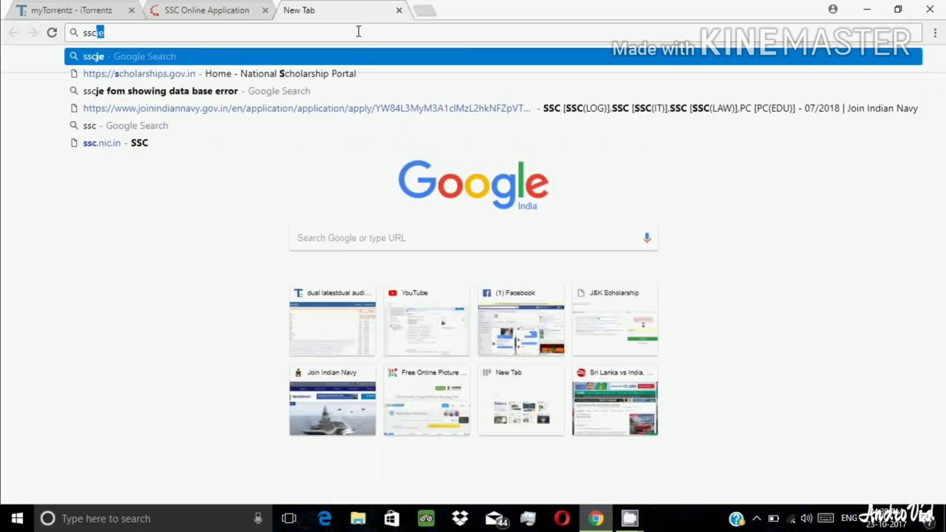
{"action": "key", "text": "Return"}
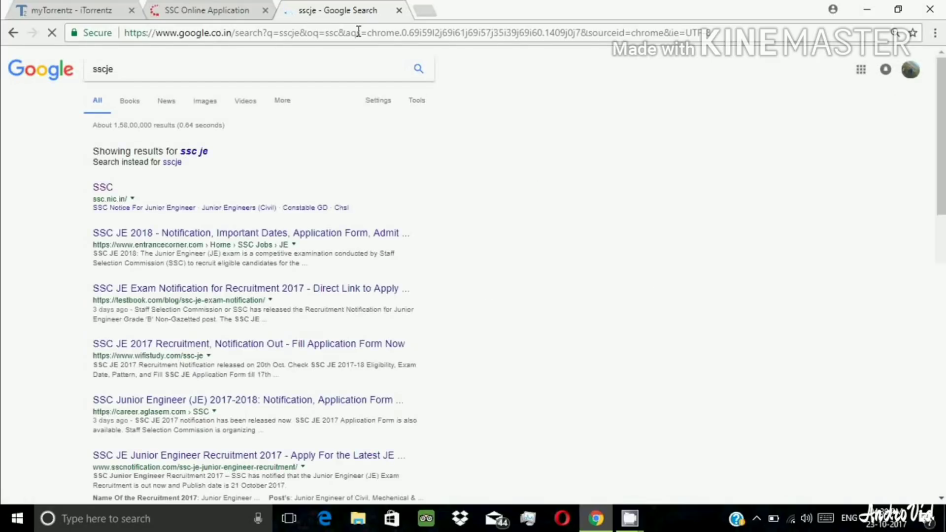
{"action": "left_click", "coordinate": [105, 188]}
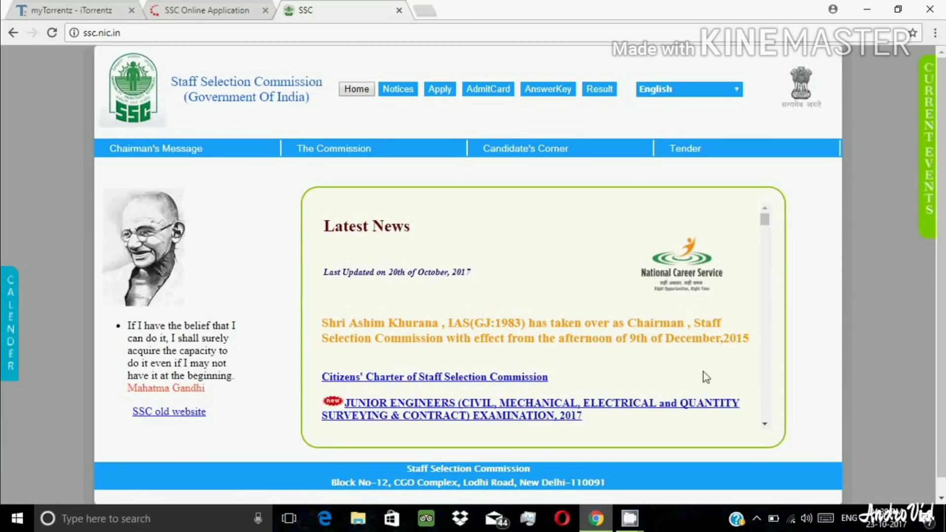
Step: Open the online application page for the JE (Junior Engineers) Examination, 2017 through the site's application options
{"action": "left_click", "coordinate": [765, 424]}
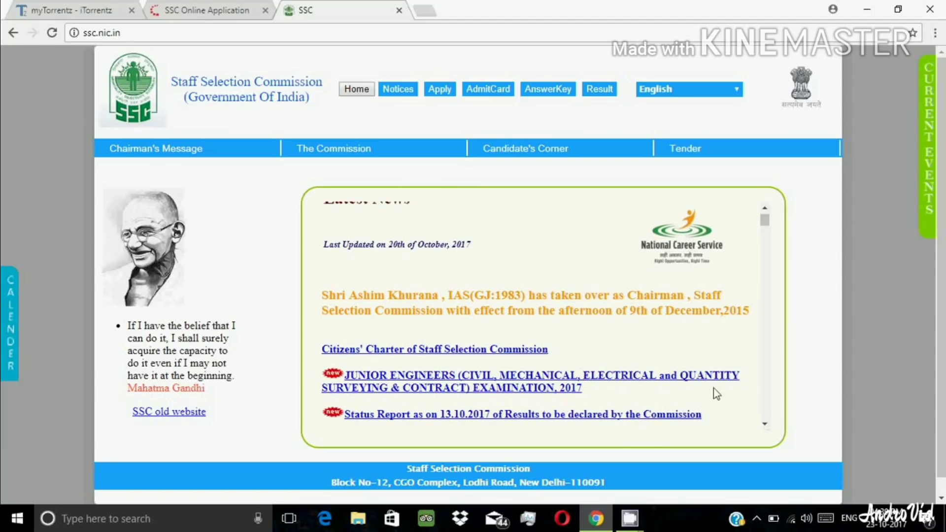
{"action": "left_click", "coordinate": [766, 207]}
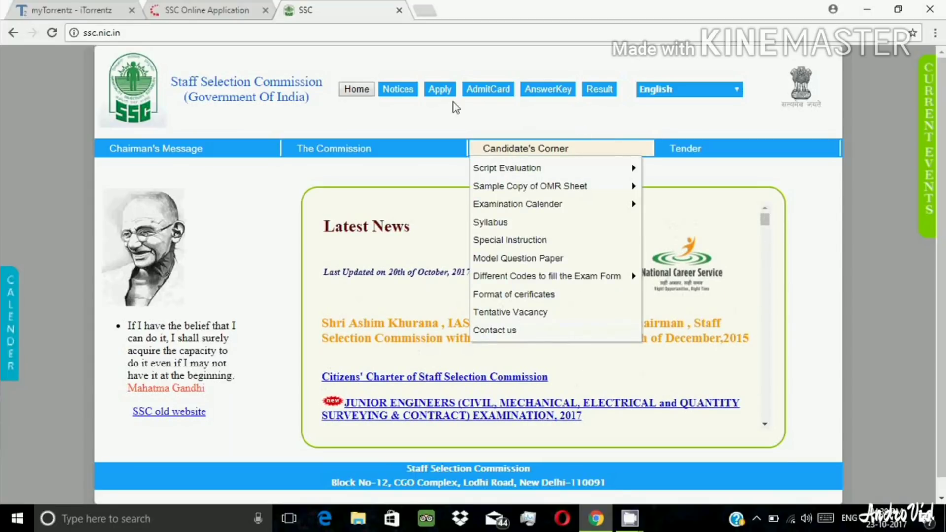
{"action": "left_click", "coordinate": [439, 90]}
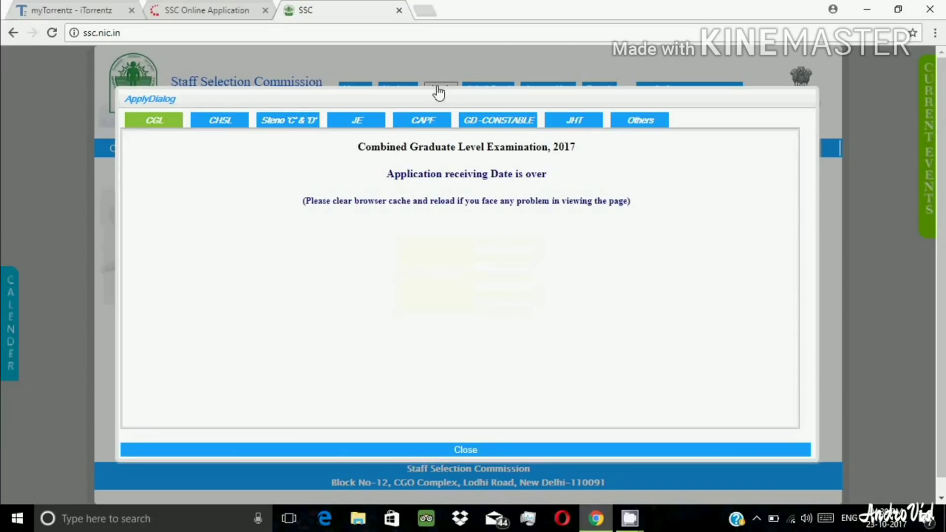
{"action": "left_click", "coordinate": [359, 124]}
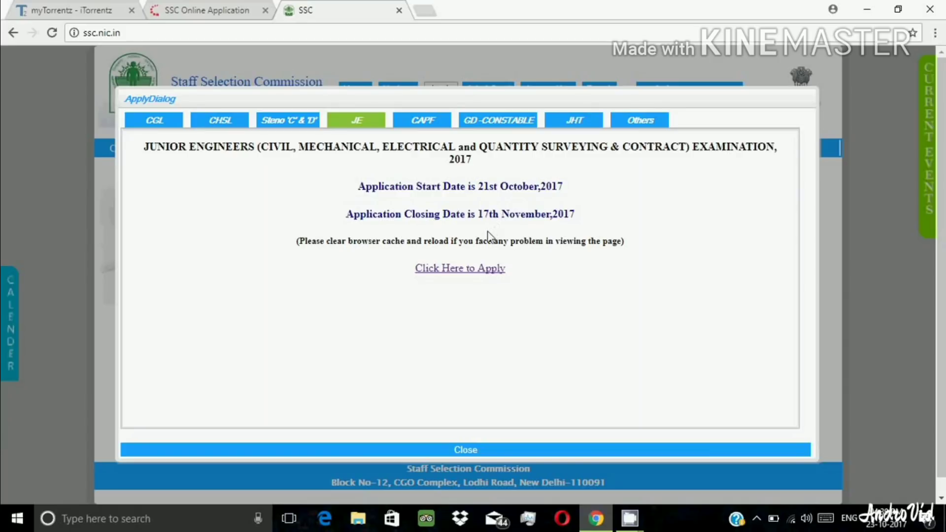
{"action": "left_click", "coordinate": [469, 268]}
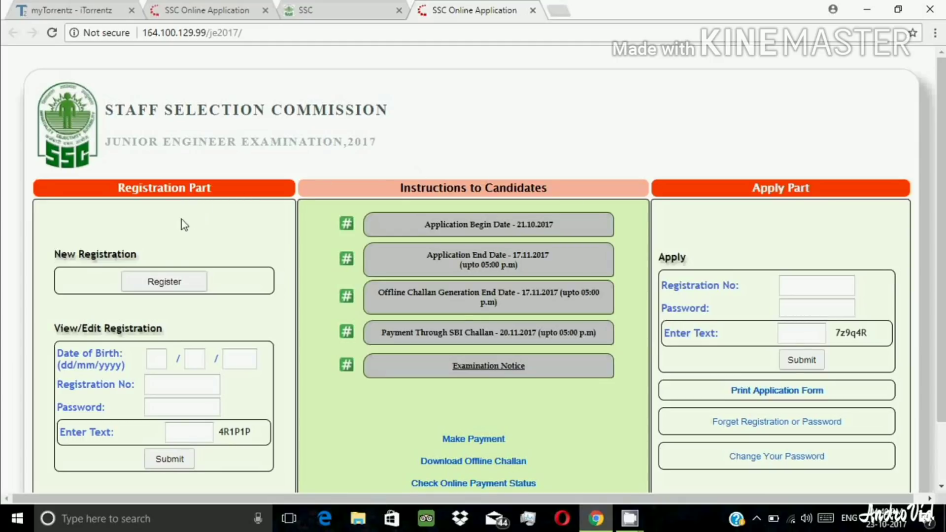
Step: Examine the required details in the New Registration form down to its end, then close the form
{"action": "left_click", "coordinate": [171, 285]}
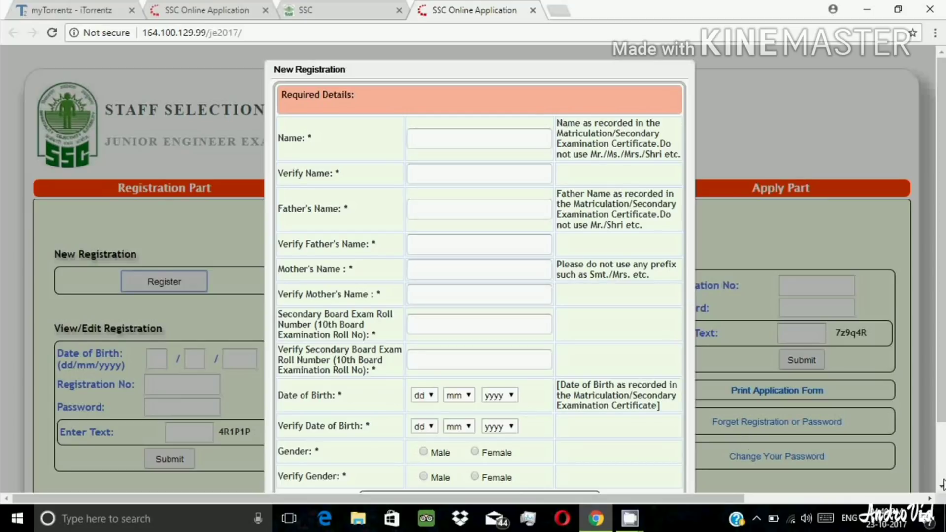
{"action": "scroll", "coordinate": [942, 485], "scroll_direction": "down", "scroll_amount": 3}
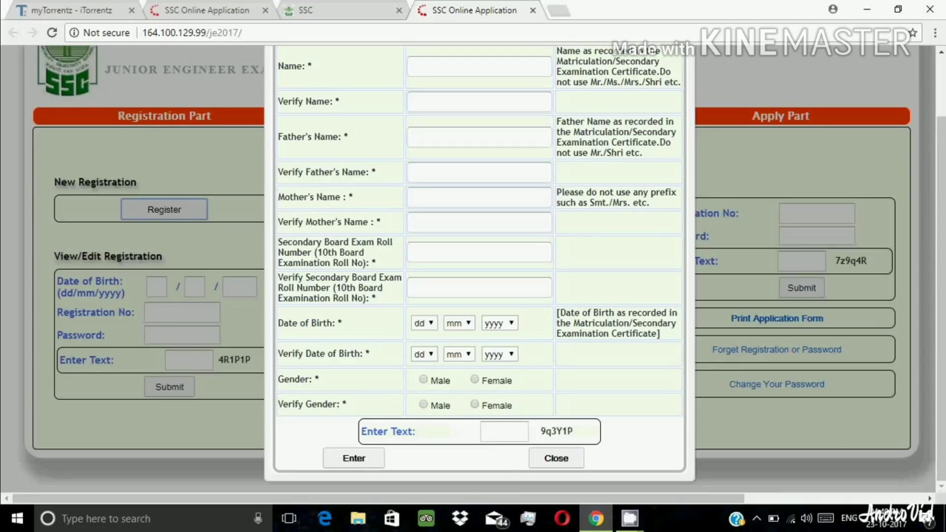
{"action": "left_click", "coordinate": [557, 458]}
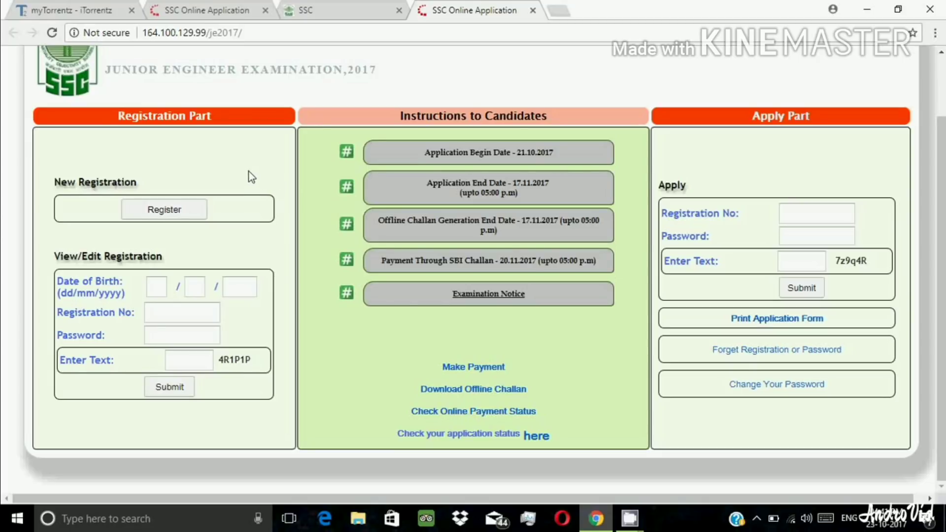
{"action": "left_click", "coordinate": [177, 203]}
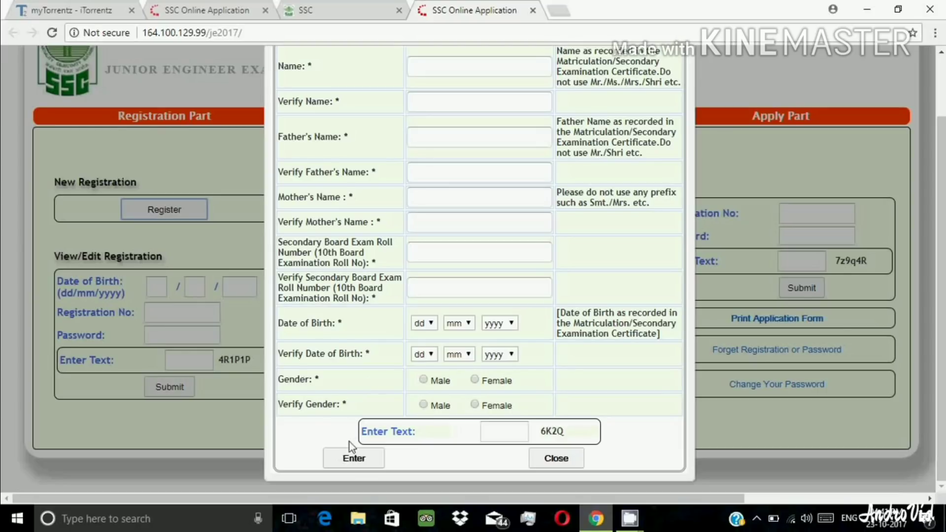
{"action": "left_click", "coordinate": [556, 458]}
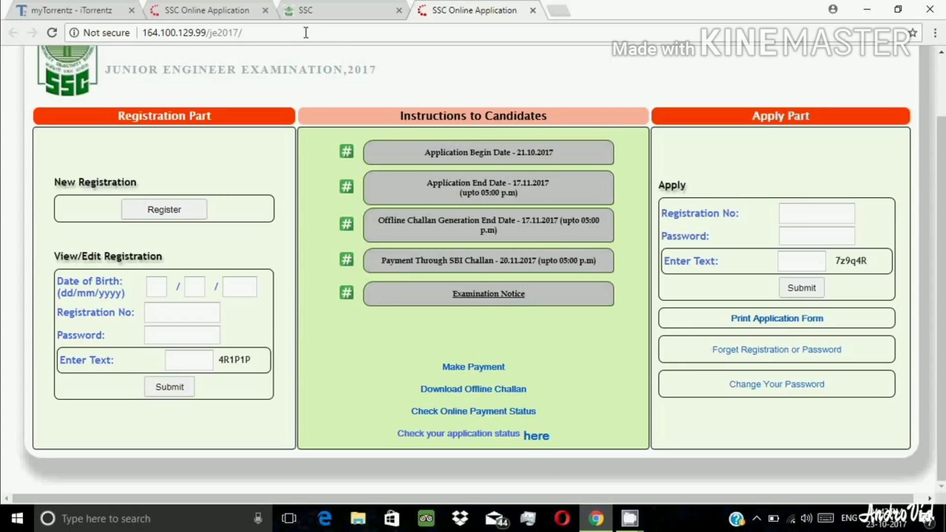
Step: Switch to the already opened SSC application form and set the first examination center to NR-Delhi(2201)
{"action": "left_click", "coordinate": [233, 15]}
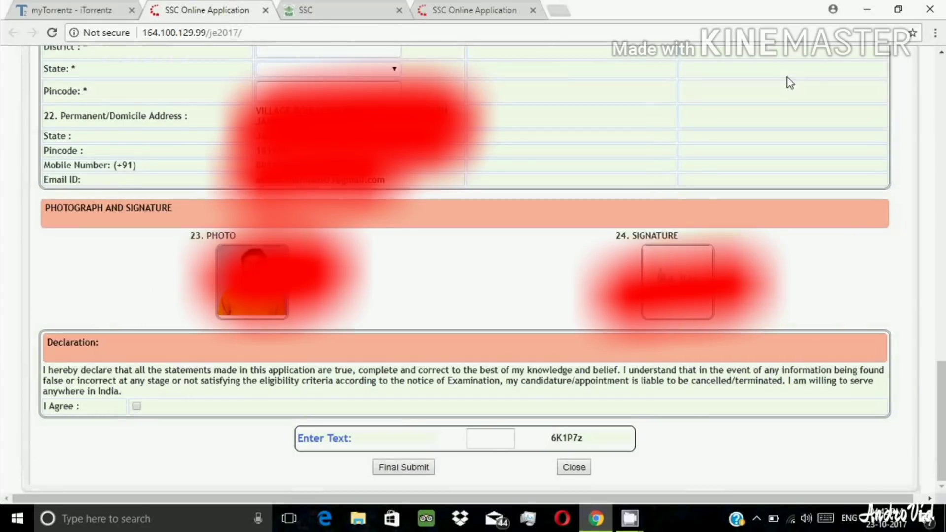
{"action": "scroll", "coordinate": [940, 100], "scroll_direction": "up", "scroll_amount": 20}
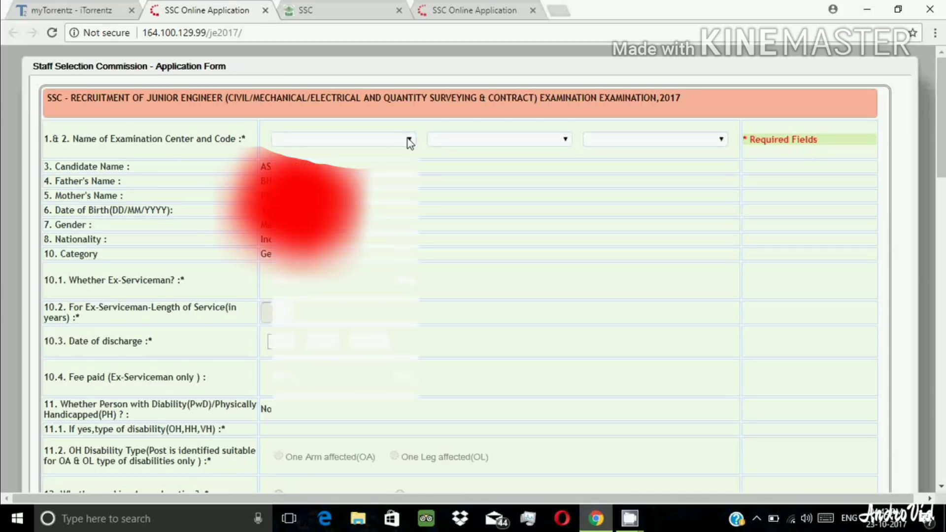
{"action": "left_click", "coordinate": [408, 139]}
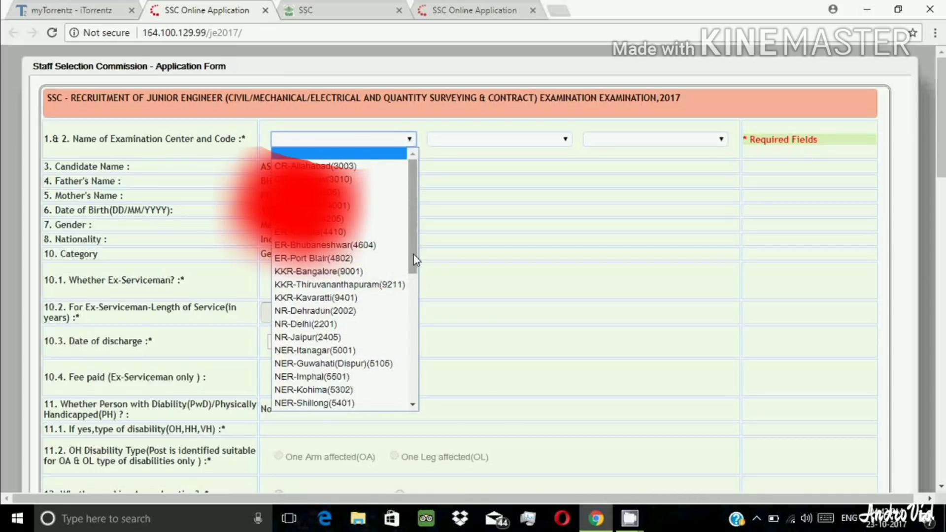
{"action": "left_click", "coordinate": [323, 324]}
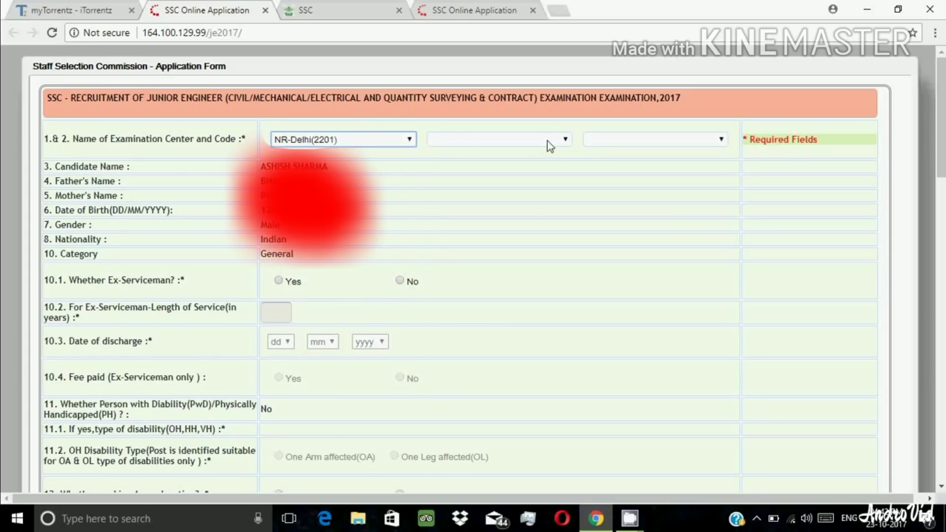
Step: Set the second examination center to NR-Delhi(2201) and the third to NR-Dehradun(2002)
{"action": "left_click", "coordinate": [564, 140]}
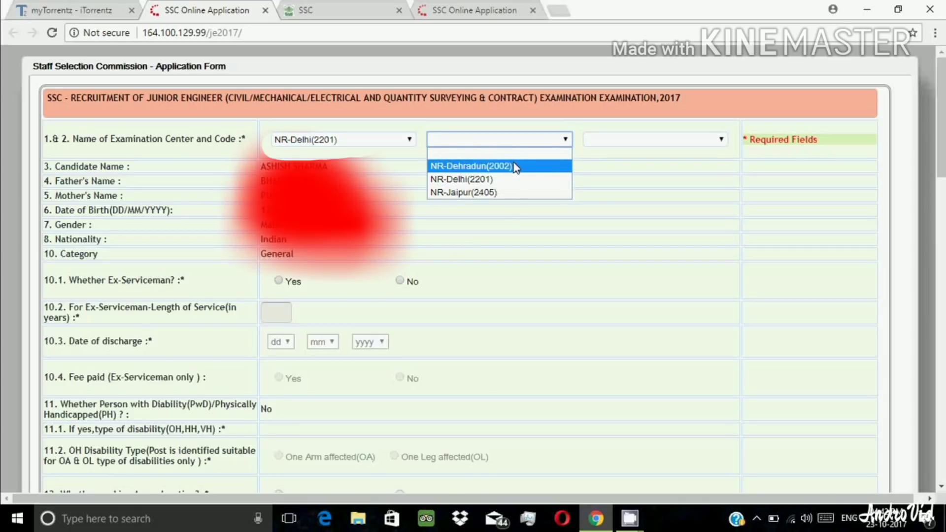
{"action": "left_click", "coordinate": [536, 185]}
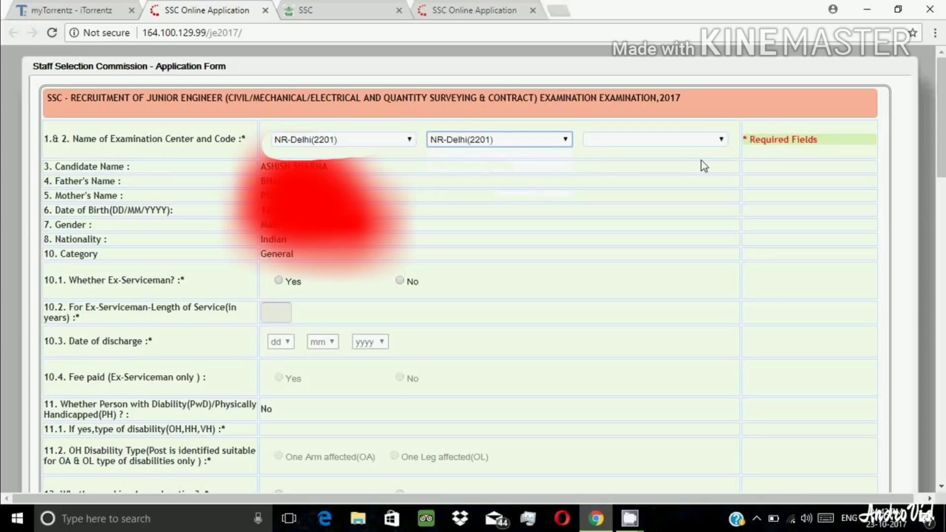
{"action": "left_click", "coordinate": [711, 146]}
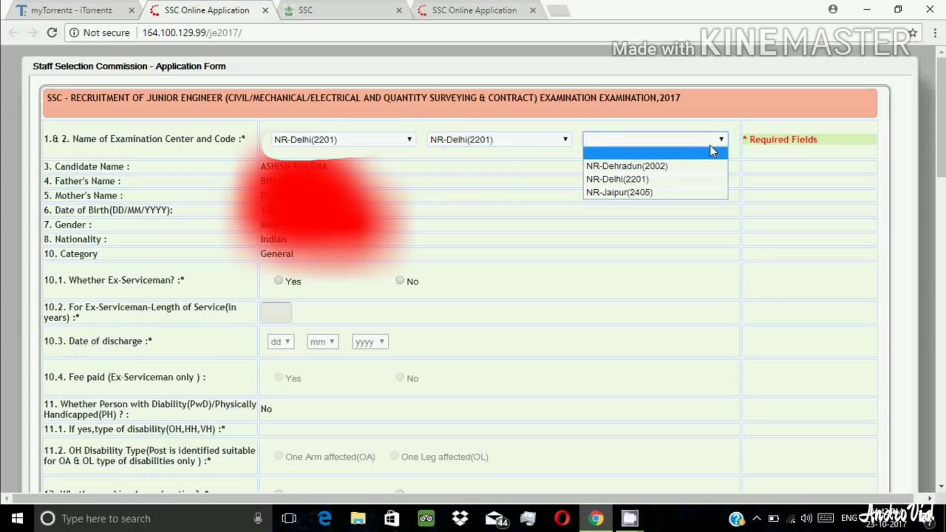
{"action": "left_click", "coordinate": [696, 170]}
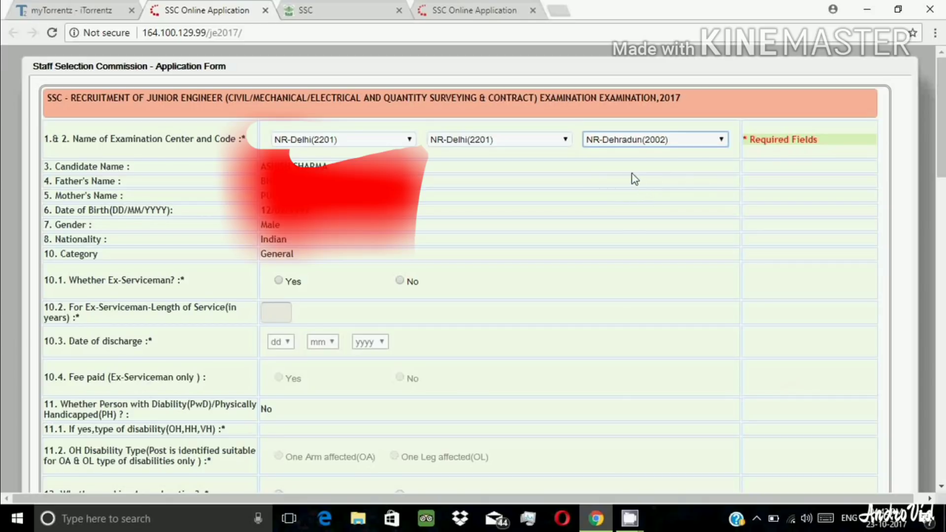
Step: Change the second examination center to NR-Dehradun(2002) and the third to NR-Jaipur(2405)
{"action": "left_click", "coordinate": [565, 141]}
{"action": "left_click", "coordinate": [547, 163]}
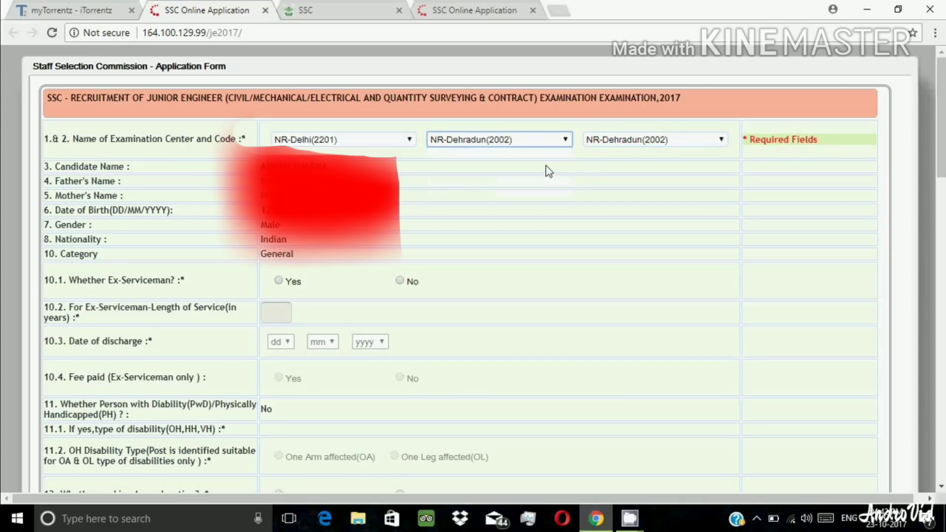
{"action": "left_click", "coordinate": [711, 143]}
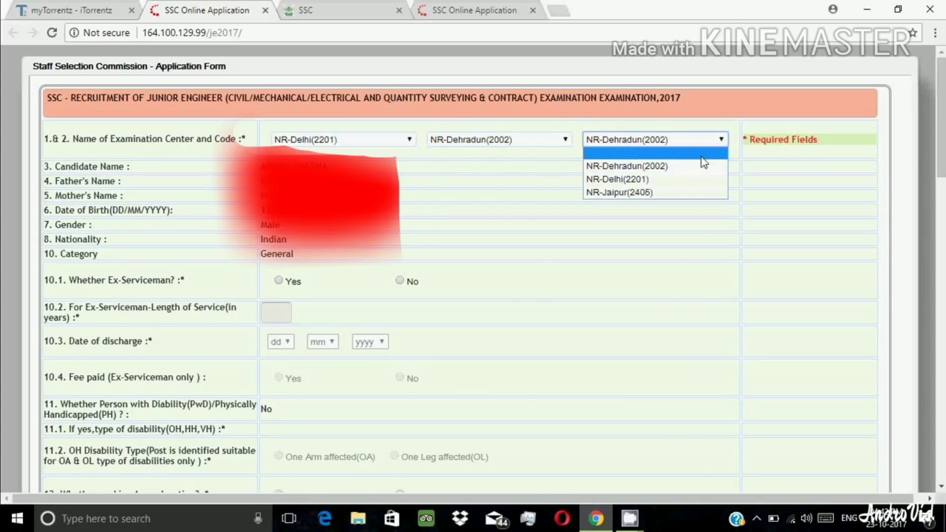
{"action": "left_click", "coordinate": [690, 192]}
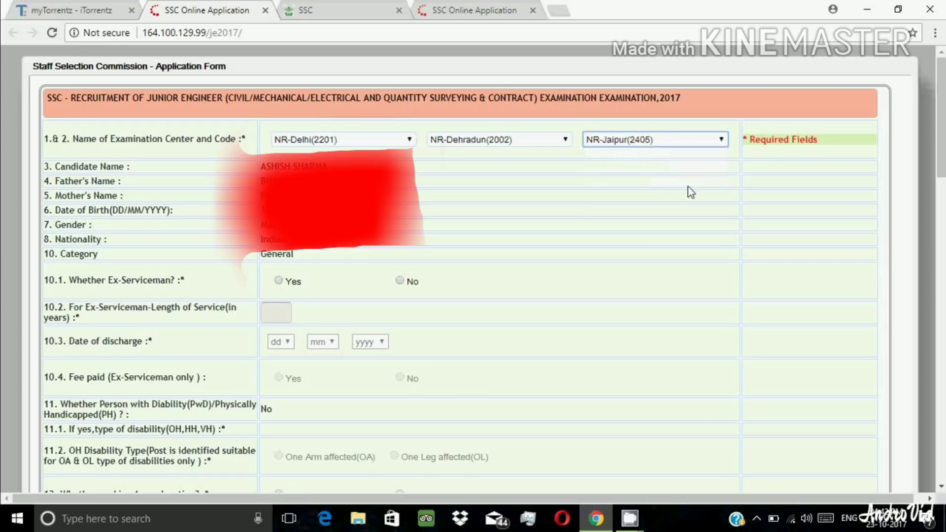
{"action": "left_click", "coordinate": [409, 140]}
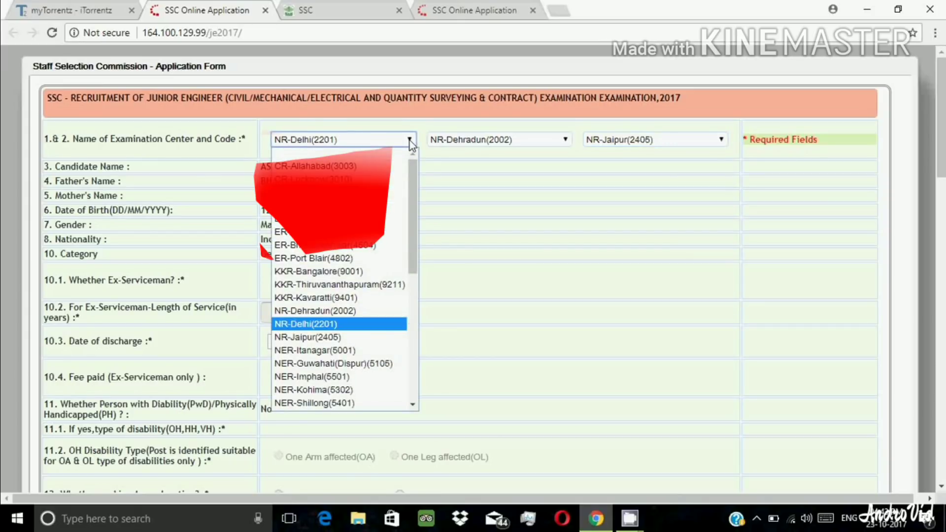
{"action": "left_click", "coordinate": [409, 141]}
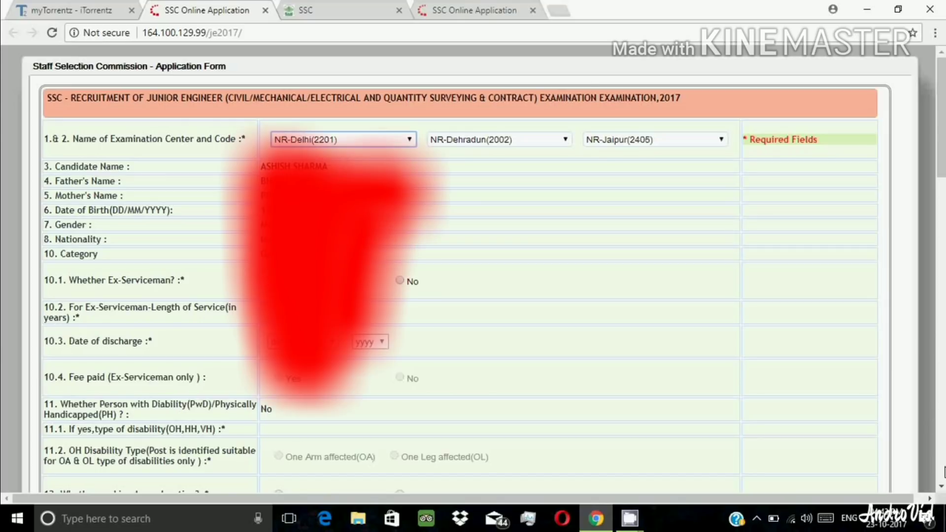
Step: Choose Electrical as the General Engineering subject and English as the medium for Paper-II
{"action": "scroll", "coordinate": [942, 488], "scroll_direction": "down", "scroll_amount": 5}
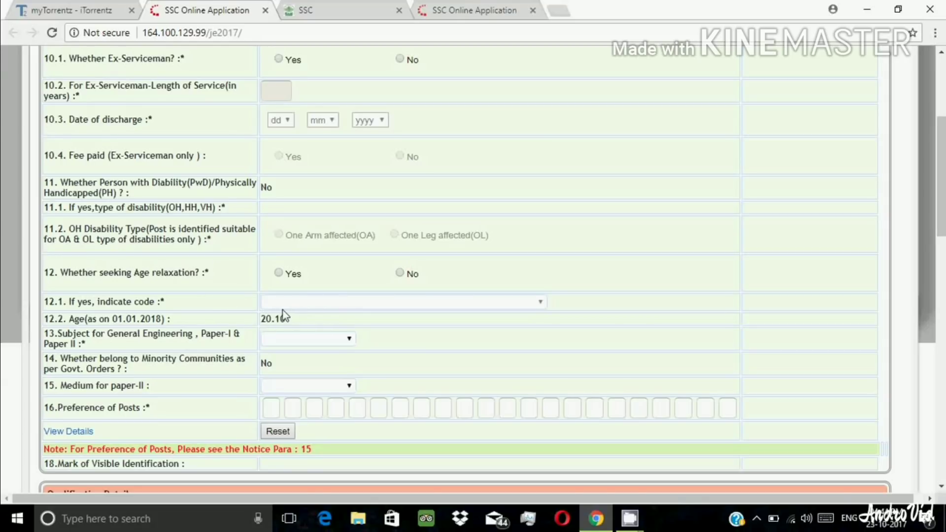
{"action": "left_click", "coordinate": [350, 340]}
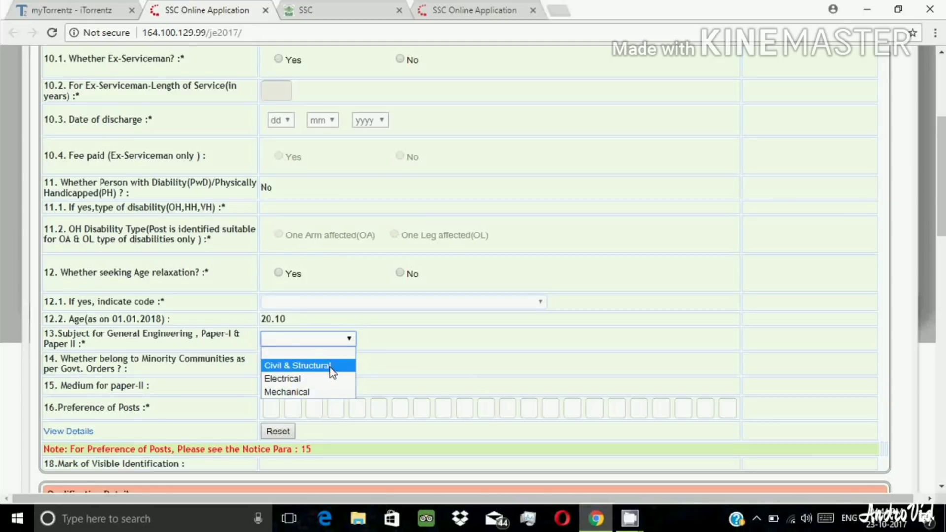
{"action": "left_click", "coordinate": [321, 380]}
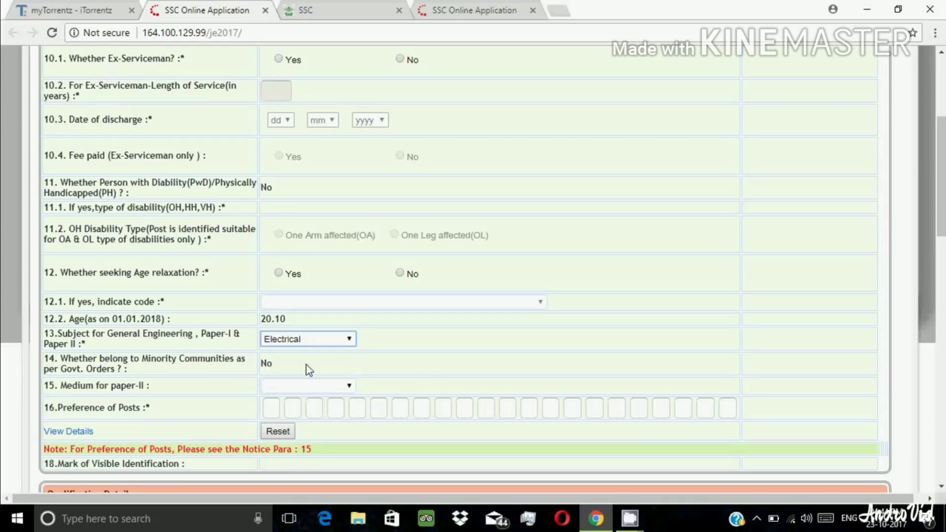
{"action": "left_click", "coordinate": [348, 387]}
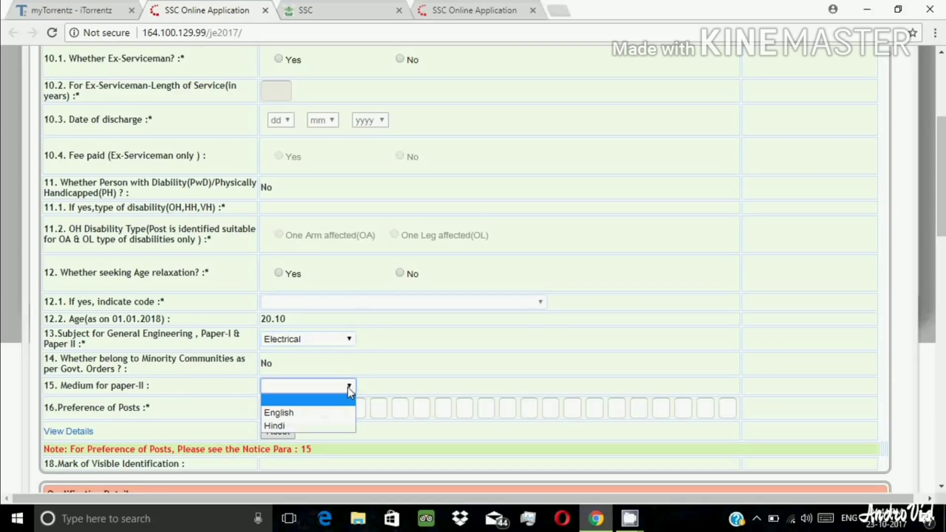
{"action": "left_click", "coordinate": [326, 416]}
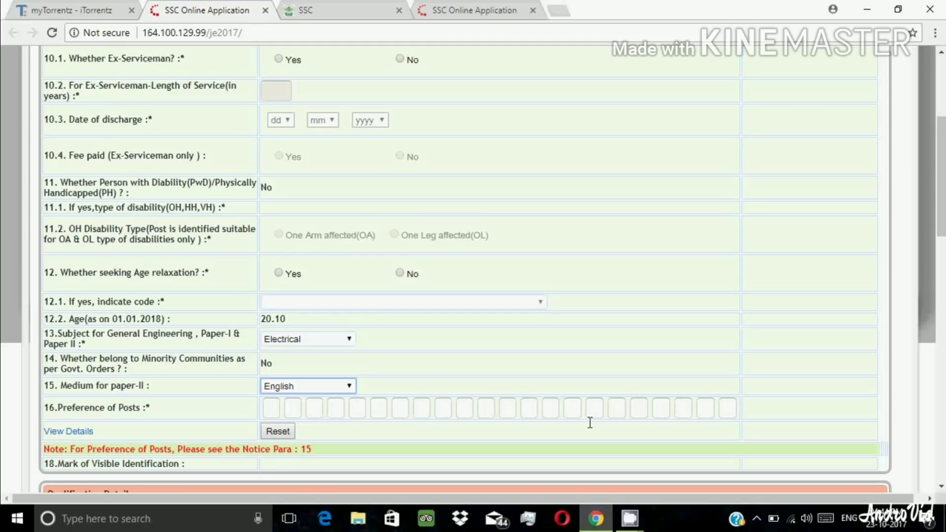
Step: View the list of post codes and post names for the Preference of Posts, then close it
{"action": "left_click", "coordinate": [941, 487]}
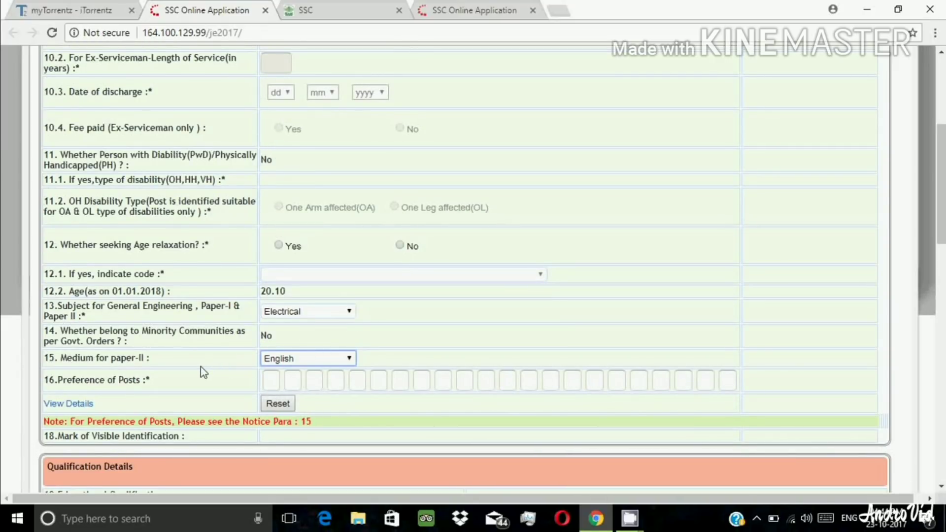
{"action": "left_click", "coordinate": [78, 405]}
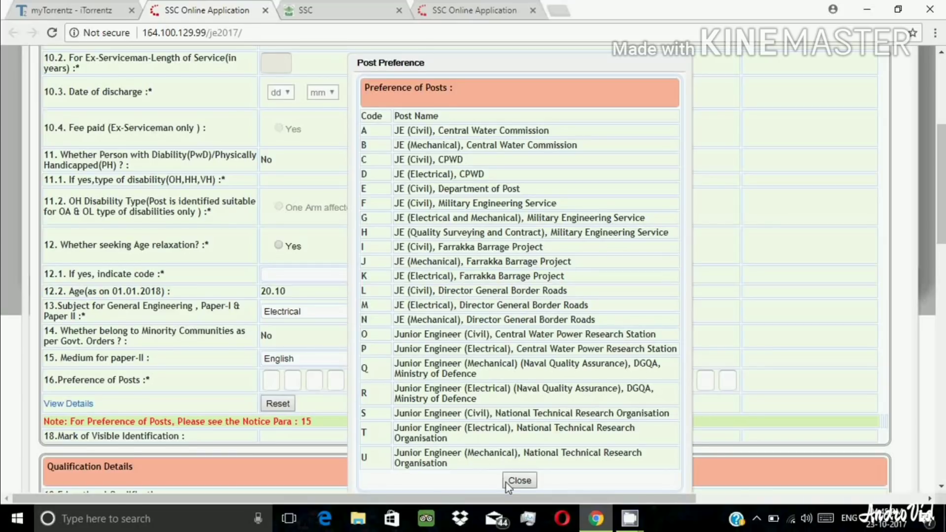
{"action": "left_click", "coordinate": [519, 480]}
Step: Enter code G as the first Preference of Posts and try Y as the second
{"action": "left_click", "coordinate": [271, 381]}
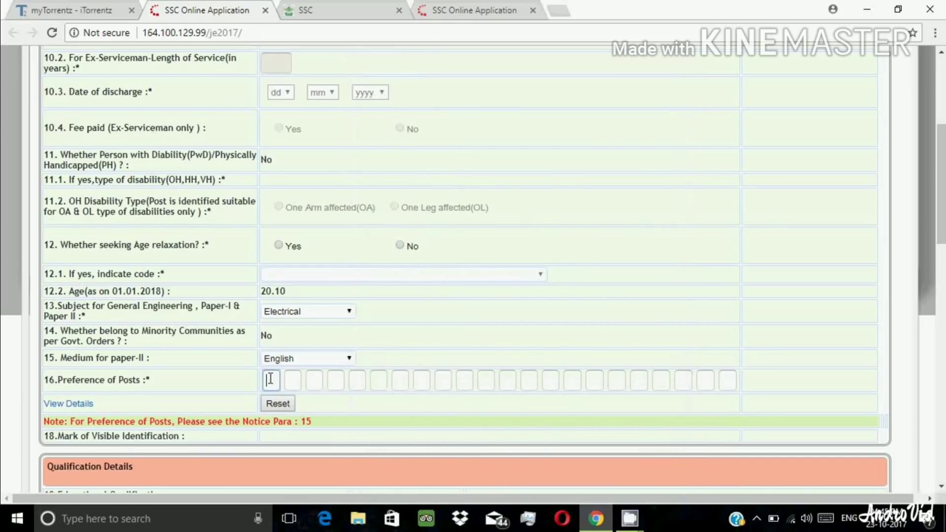
{"action": "type", "text": "c"}
{"action": "left_click", "coordinate": [296, 382]}
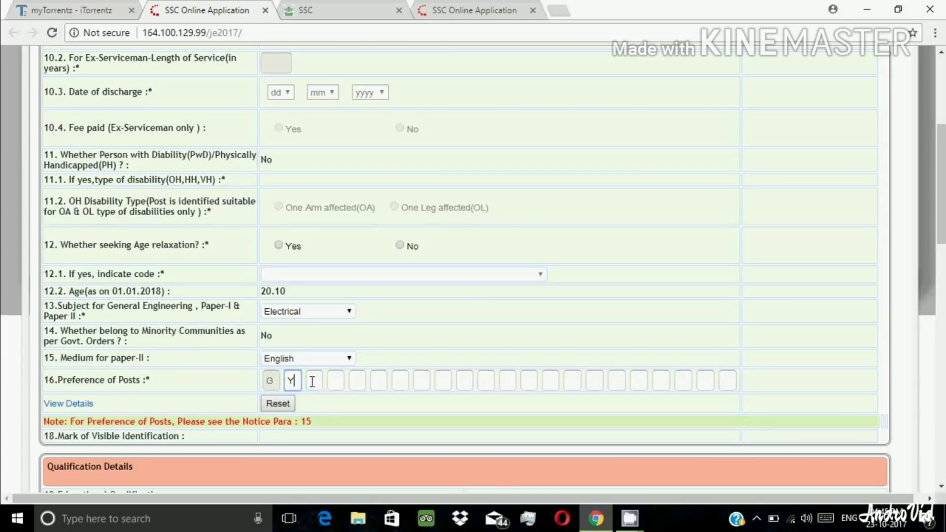
{"action": "left_click", "coordinate": [311, 381]}
{"action": "type", "text": "H"}
Step: Set the first educational qualification to B.TECH with Electrical Engineering as its subject
{"action": "left_click", "coordinate": [940, 481]}
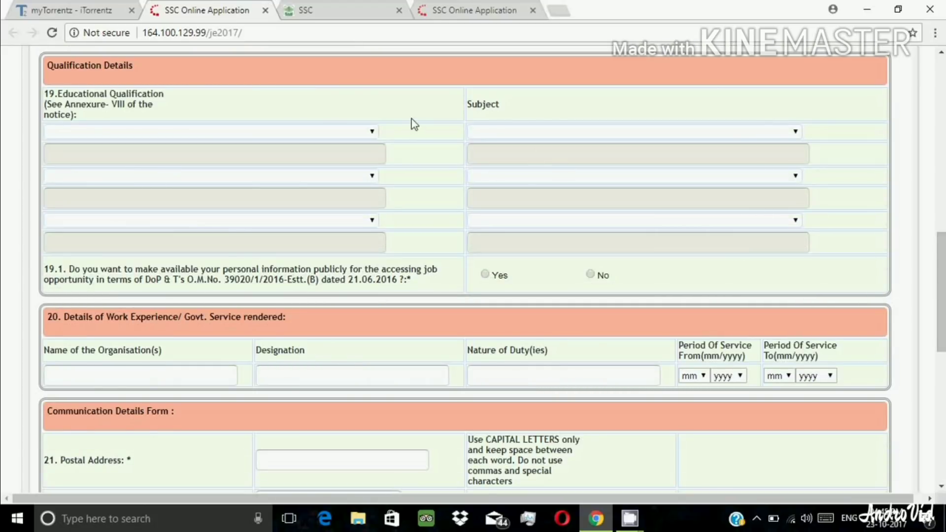
{"action": "left_click", "coordinate": [370, 131]}
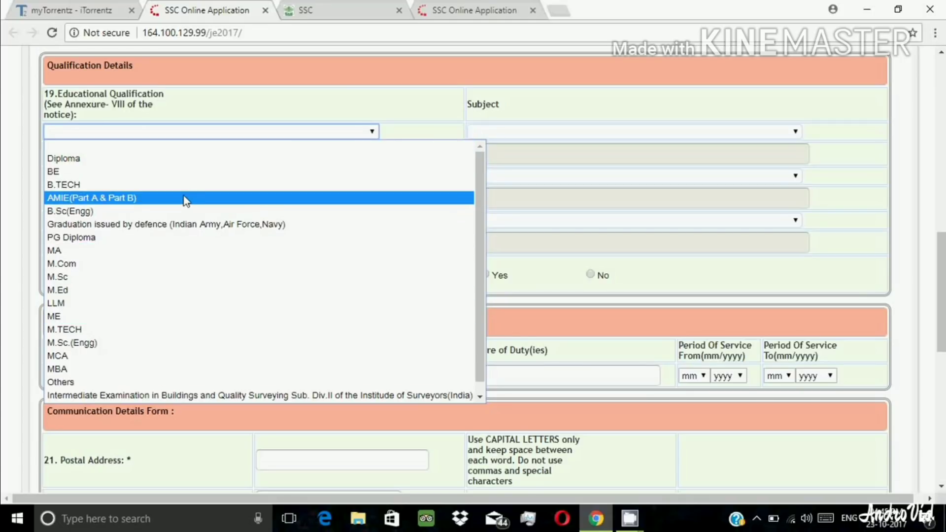
{"action": "left_click", "coordinate": [191, 185]}
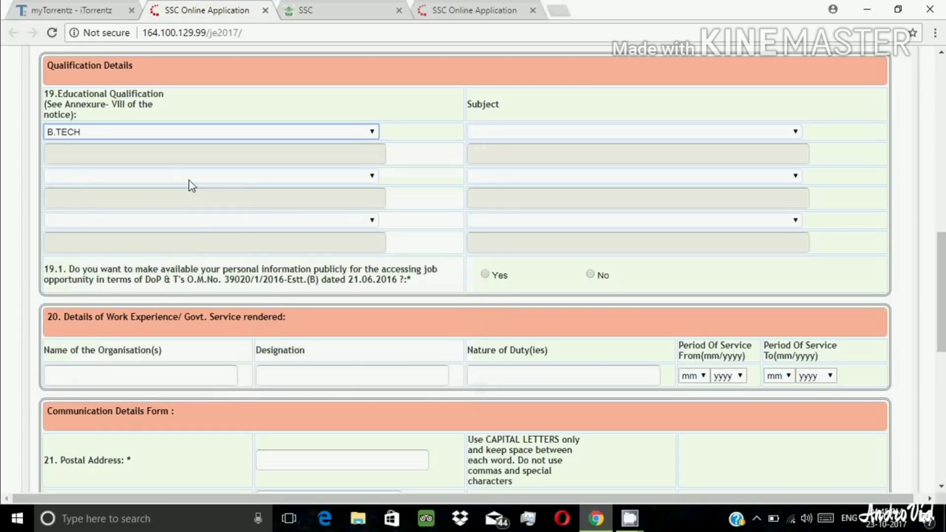
{"action": "left_click", "coordinate": [794, 135]}
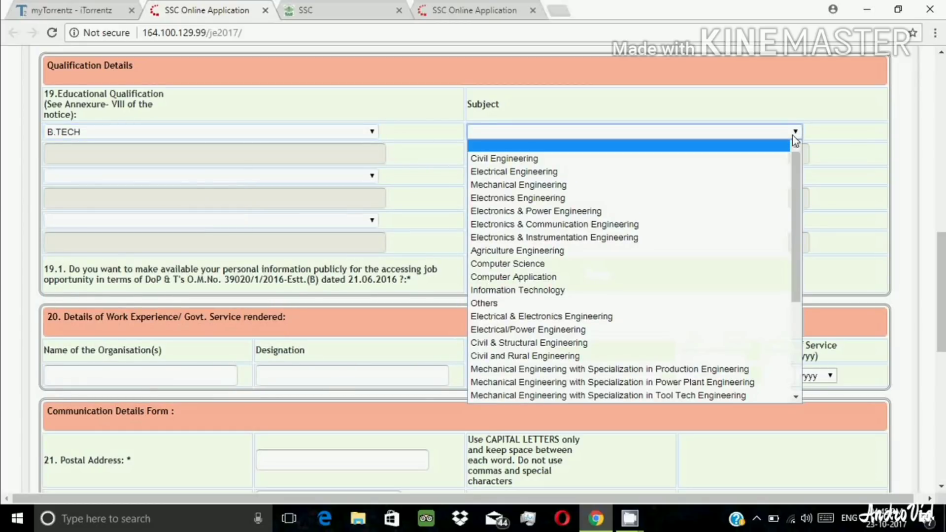
{"action": "left_click", "coordinate": [656, 172]}
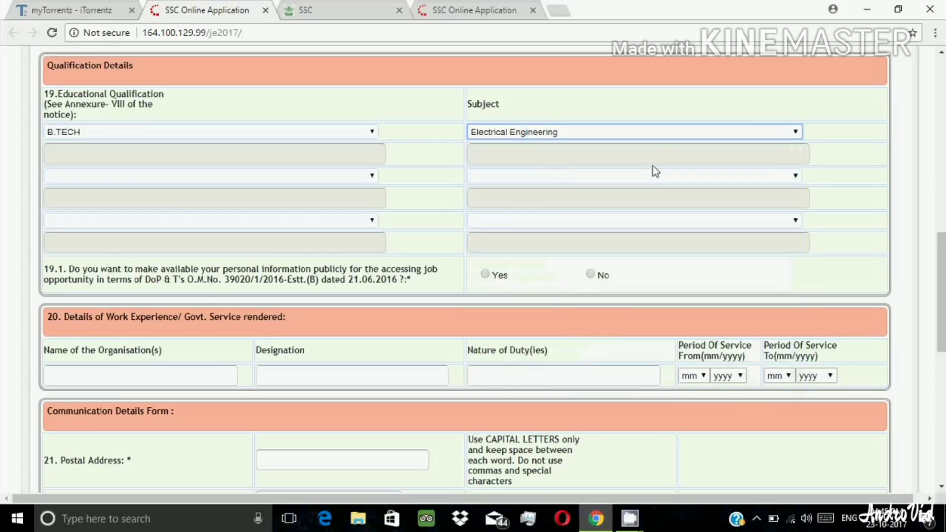
Step: Add a Diploma in Electrical Engineering as the second qualification and answer No to making personal information publicly available
{"action": "left_click", "coordinate": [373, 176]}
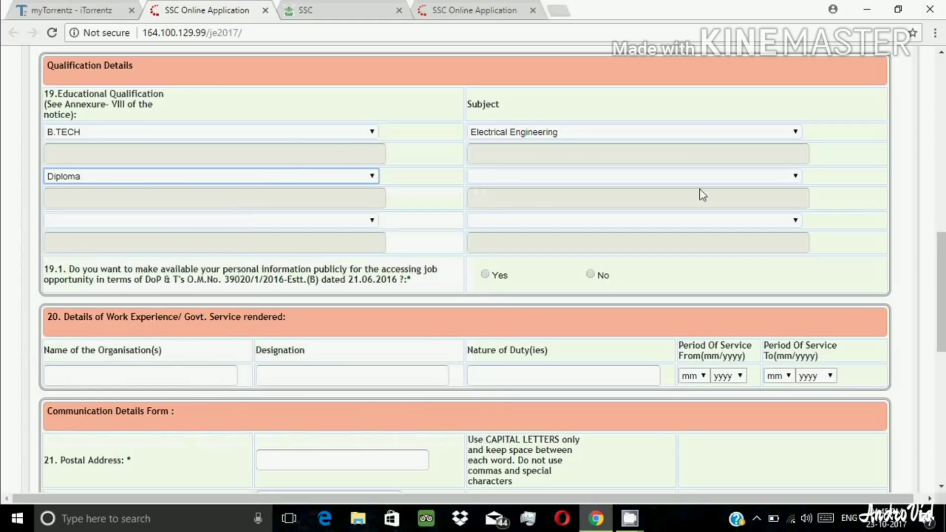
{"action": "left_click", "coordinate": [745, 176]}
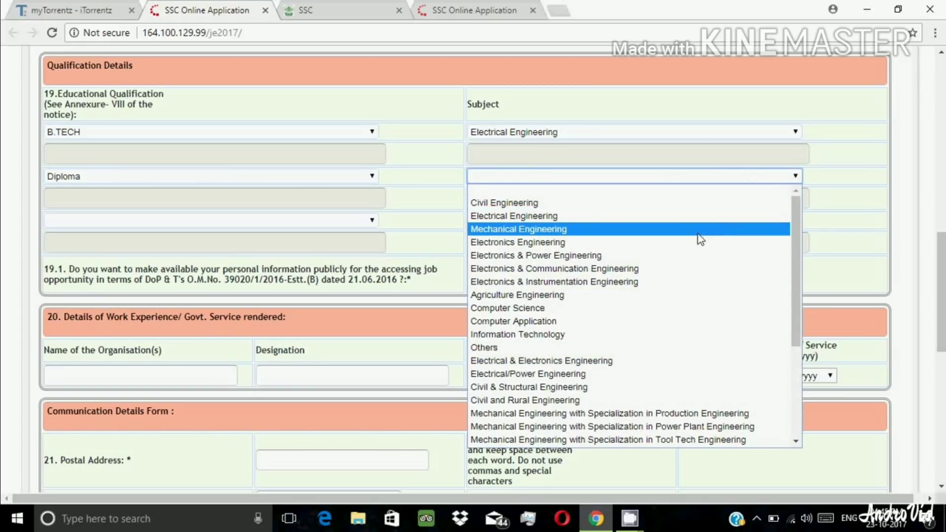
{"action": "left_click", "coordinate": [700, 217]}
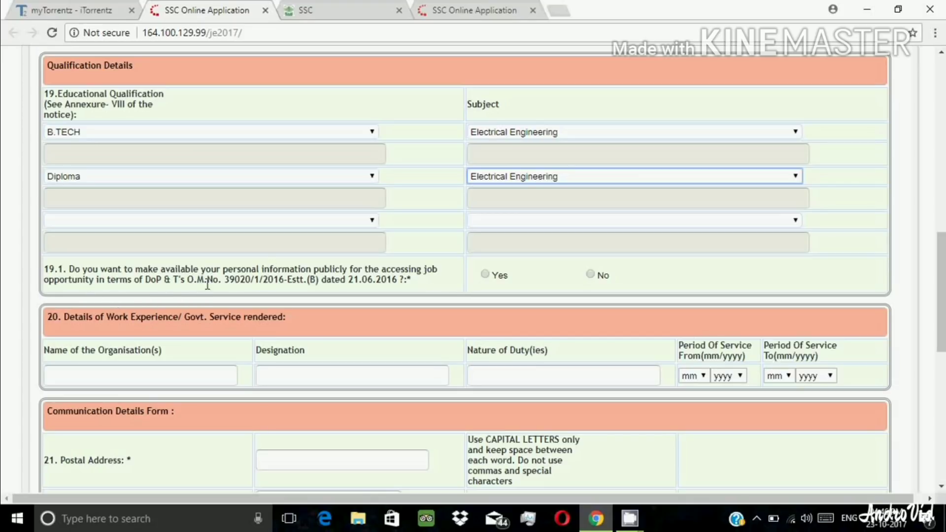
{"action": "left_click", "coordinate": [592, 275]}
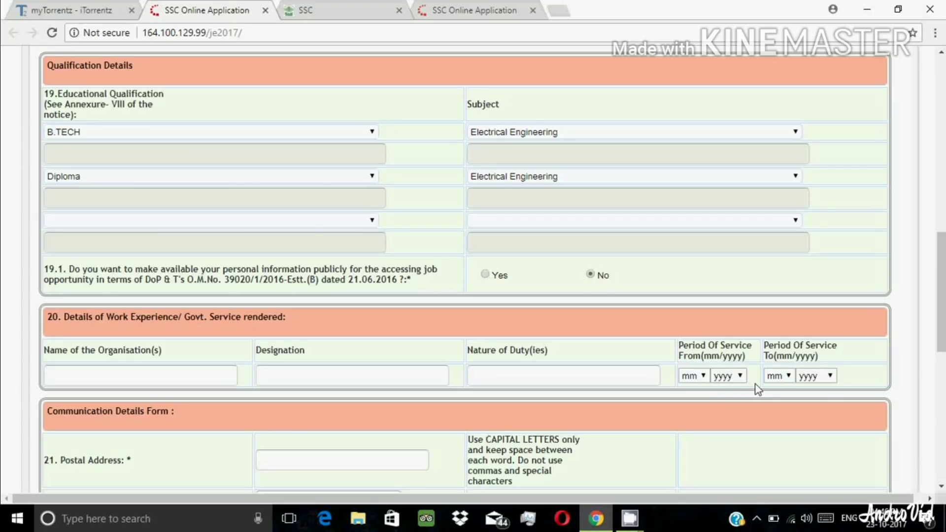
Step: Review the work experience, communication details, photograph, signature and declaration sections, then return to the start of the application form
{"action": "left_click", "coordinate": [941, 488]}
{"action": "left_click", "coordinate": [942, 488]}
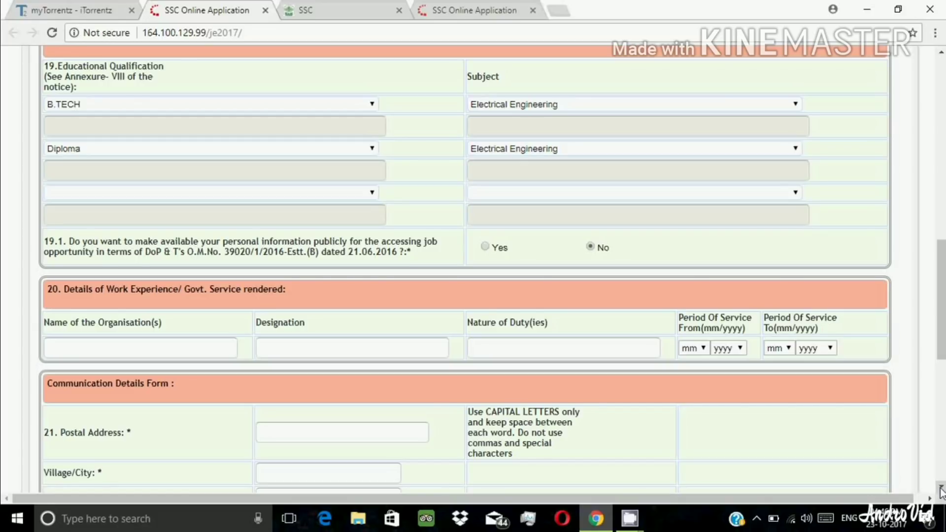
{"action": "left_click", "coordinate": [942, 490]}
{"action": "left_click", "coordinate": [941, 489]}
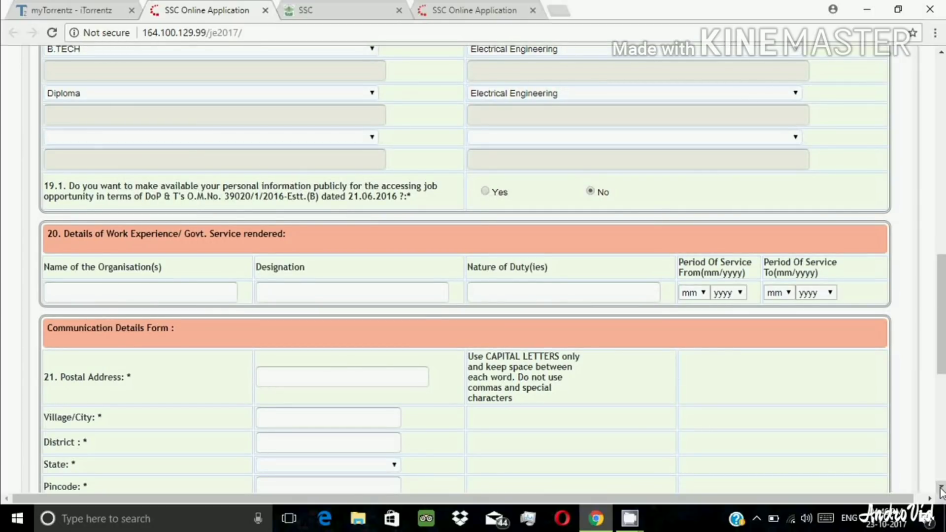
{"action": "left_click", "coordinate": [941, 490]}
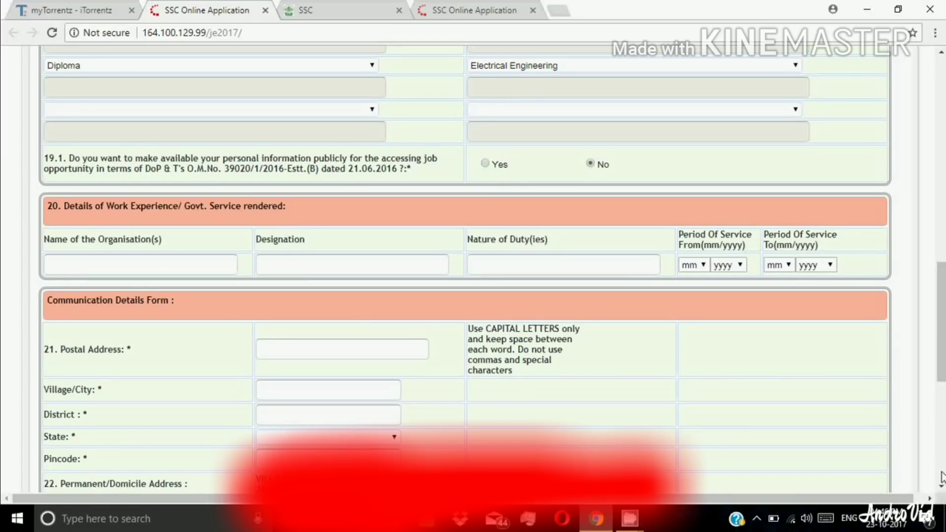
{"action": "left_click", "coordinate": [941, 476]}
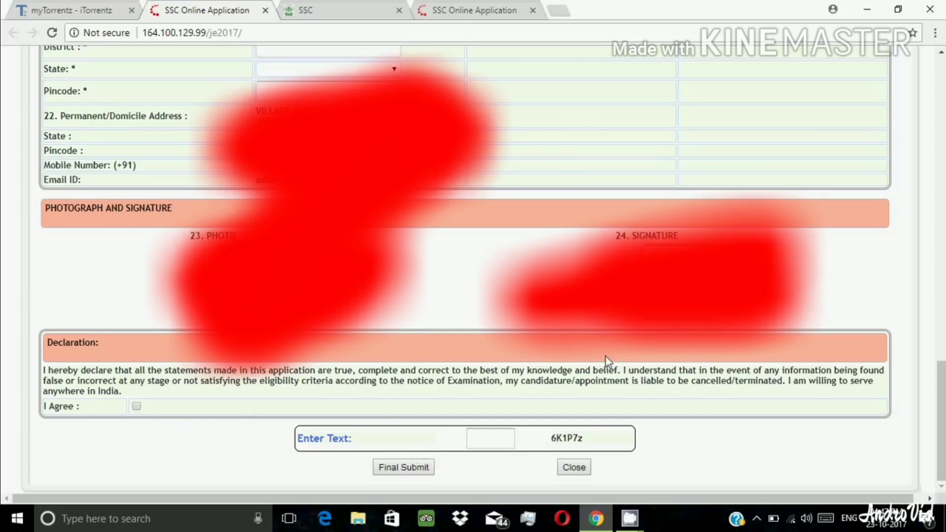
{"action": "left_click", "coordinate": [944, 257]}
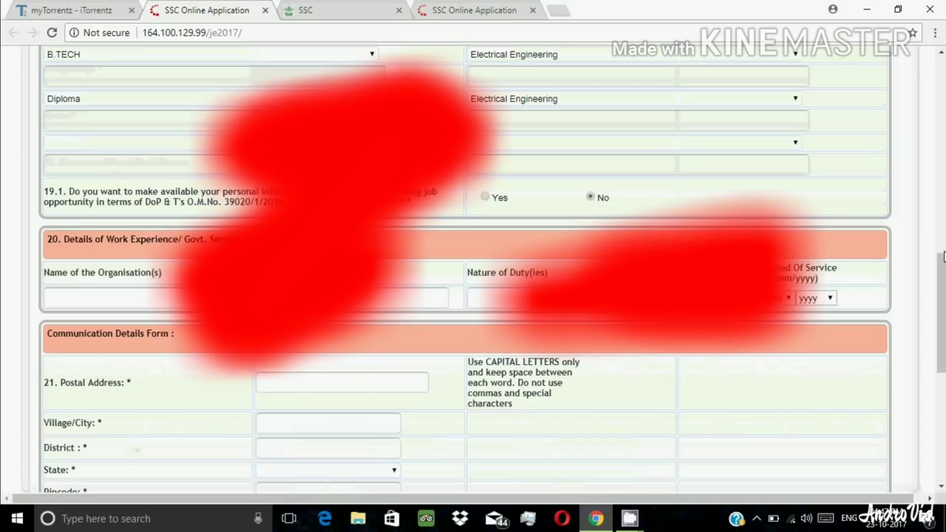
{"action": "left_click", "coordinate": [942, 228]}
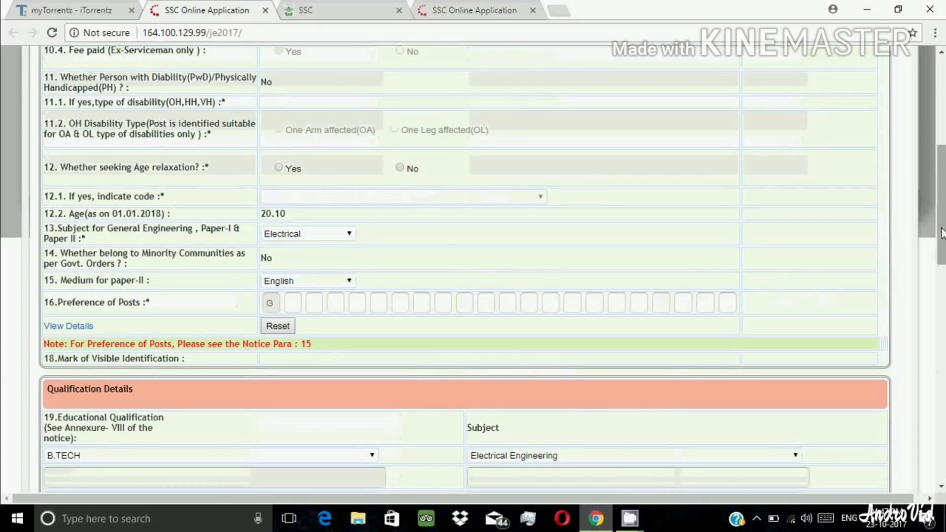
{"action": "left_click", "coordinate": [941, 130]}
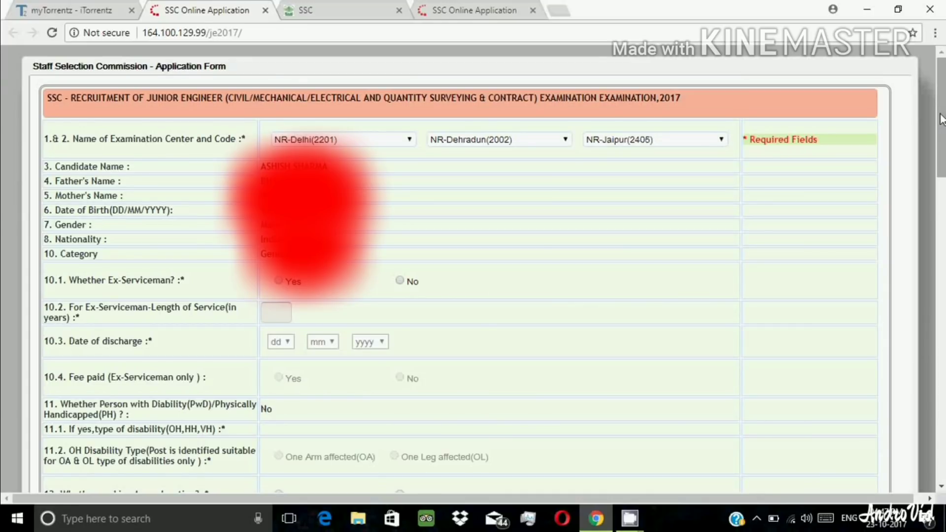
Step: Open the Junior Engineer Examination 2017 portal from the SSC site's JE apply link and show its payment and challan options
{"action": "left_click", "coordinate": [348, 10]}
{"action": "left_click", "coordinate": [239, 13]}
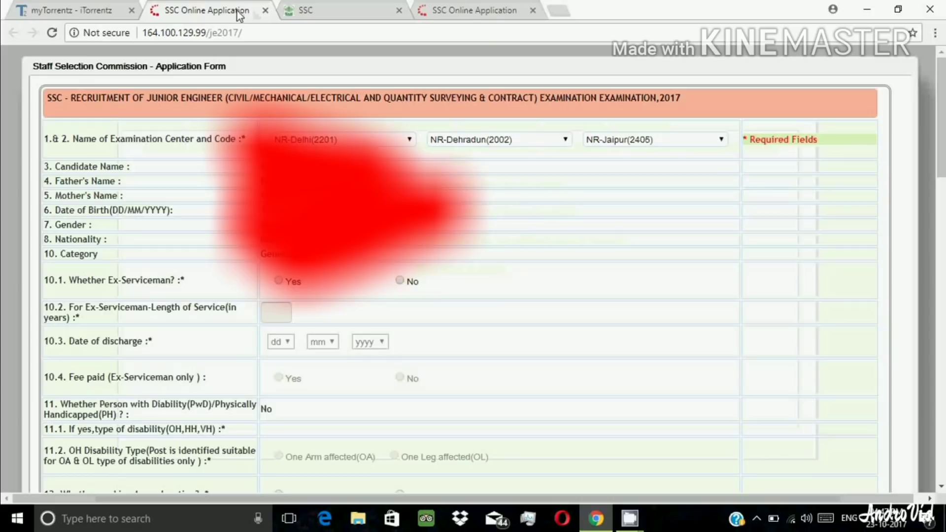
{"action": "left_click", "coordinate": [312, 12]}
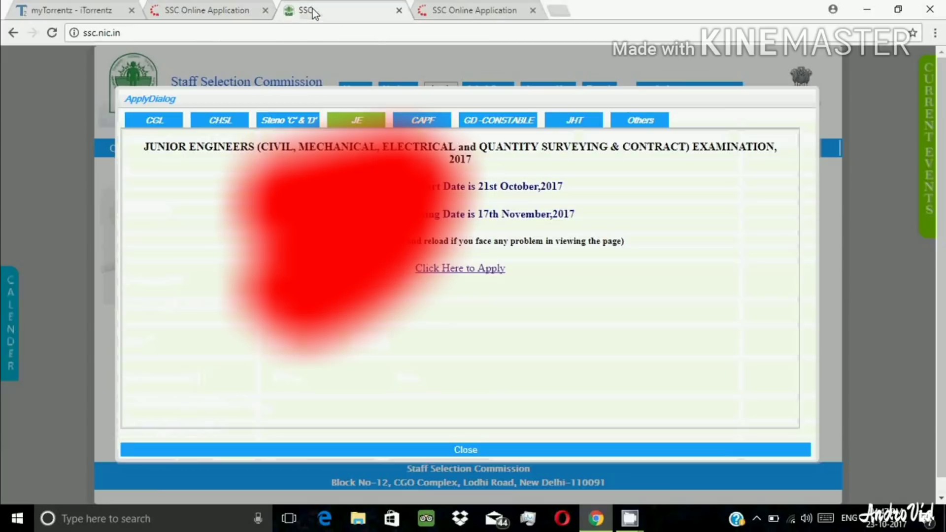
{"action": "left_click", "coordinate": [469, 273]}
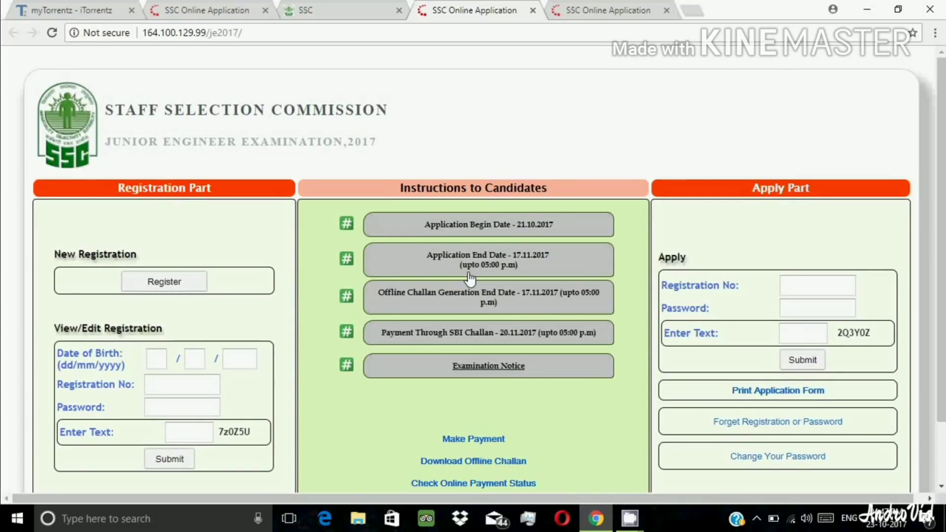
{"action": "scroll", "coordinate": [471, 279], "scroll_direction": "down", "scroll_amount": 2}
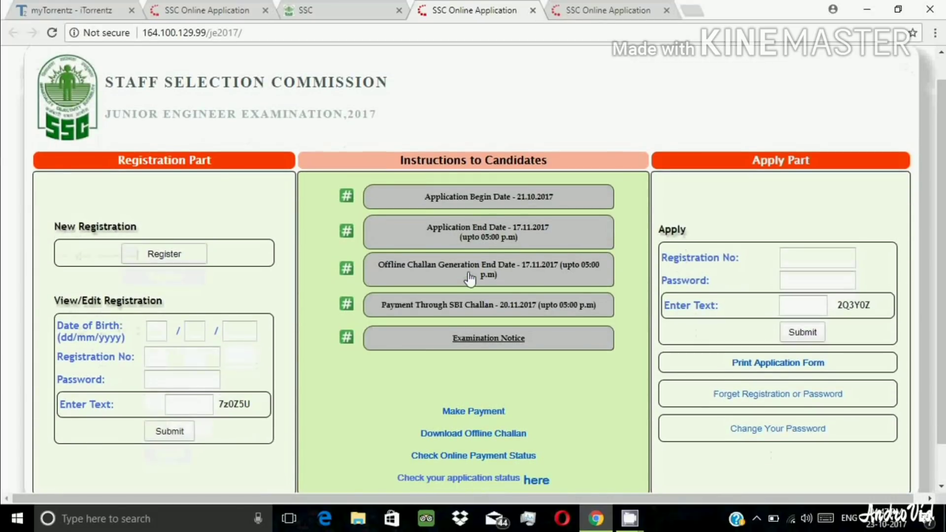